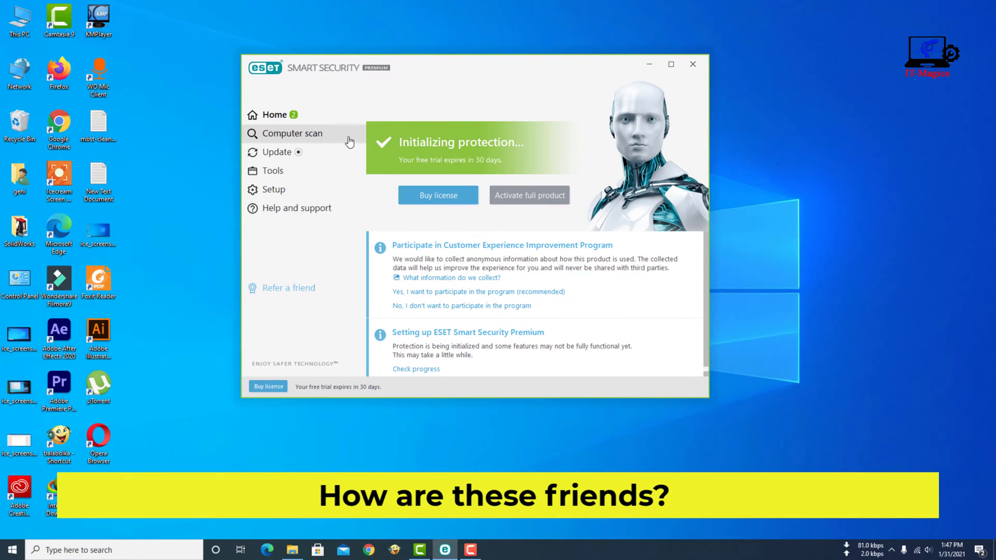
Browse ESET Security's Computer scan, Update, Tools, Setup and Help and support pages.
left_click(286, 115)
left_click(288, 135)
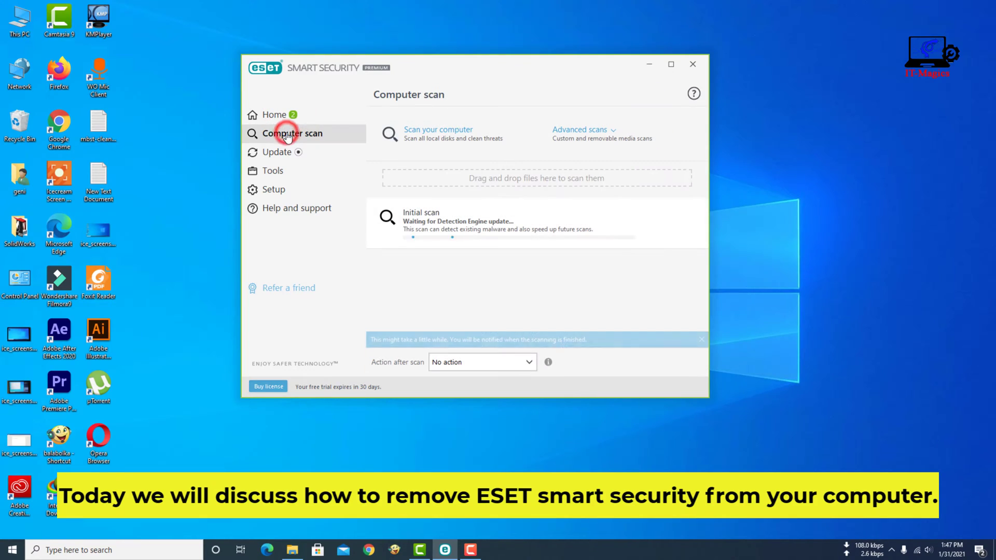
left_click(287, 154)
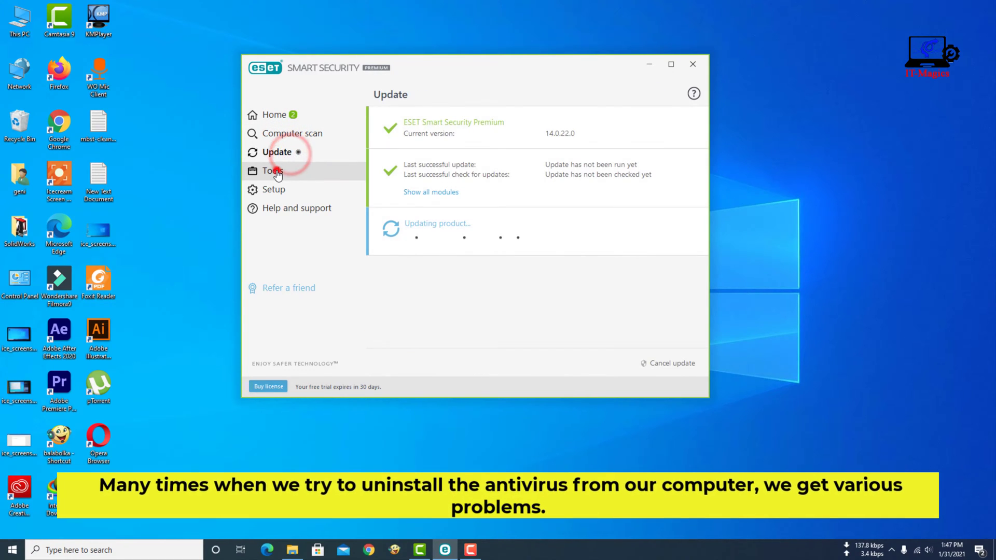
left_click(276, 172)
left_click(274, 190)
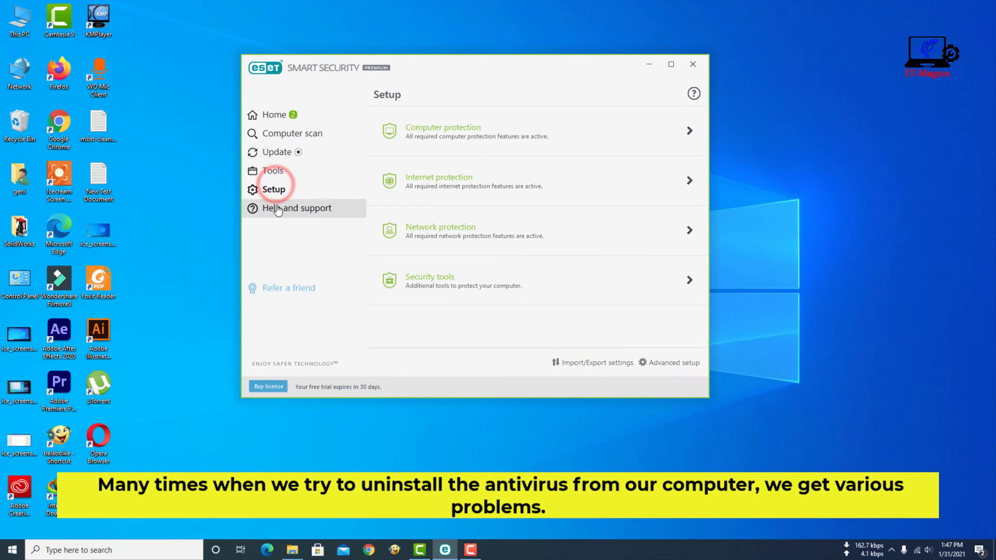
left_click(277, 209)
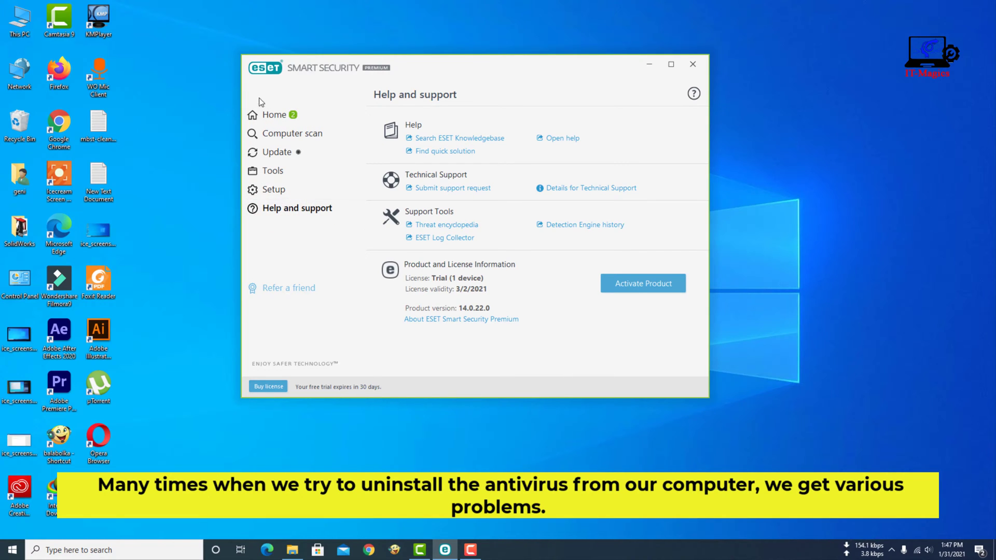
Return ESET to its Home page and open Apps & features from the Start button's right-click menu.
left_click(265, 115)
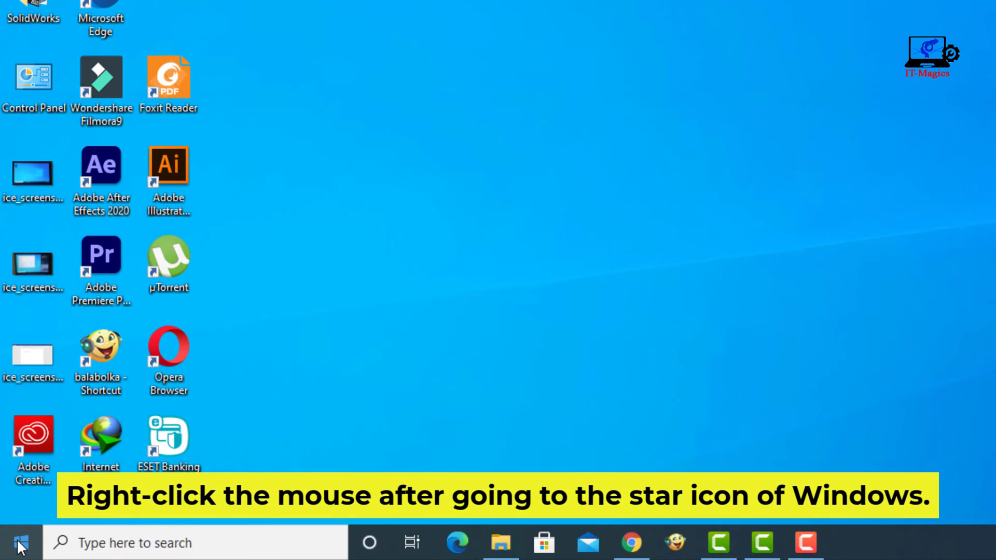
right_click(21, 547)
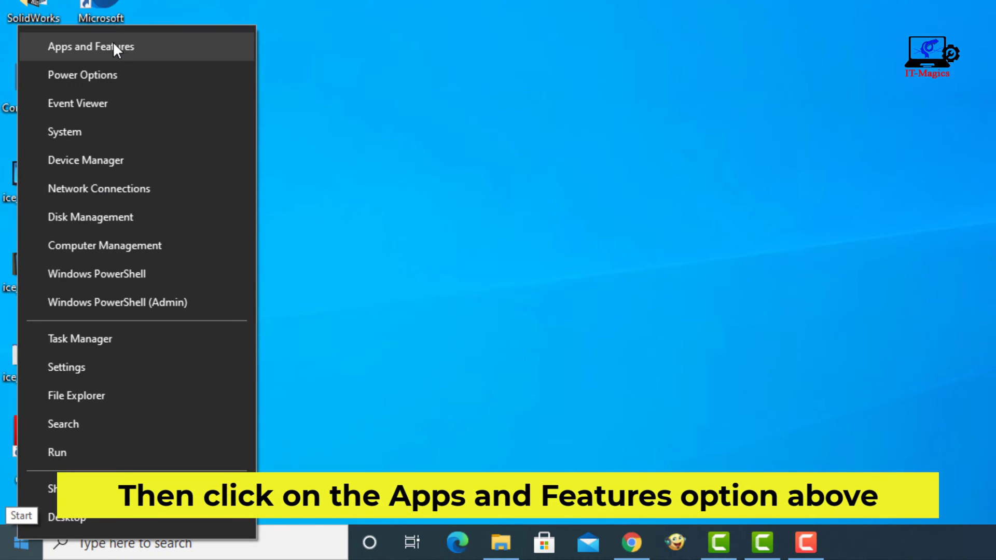
left_click(130, 44)
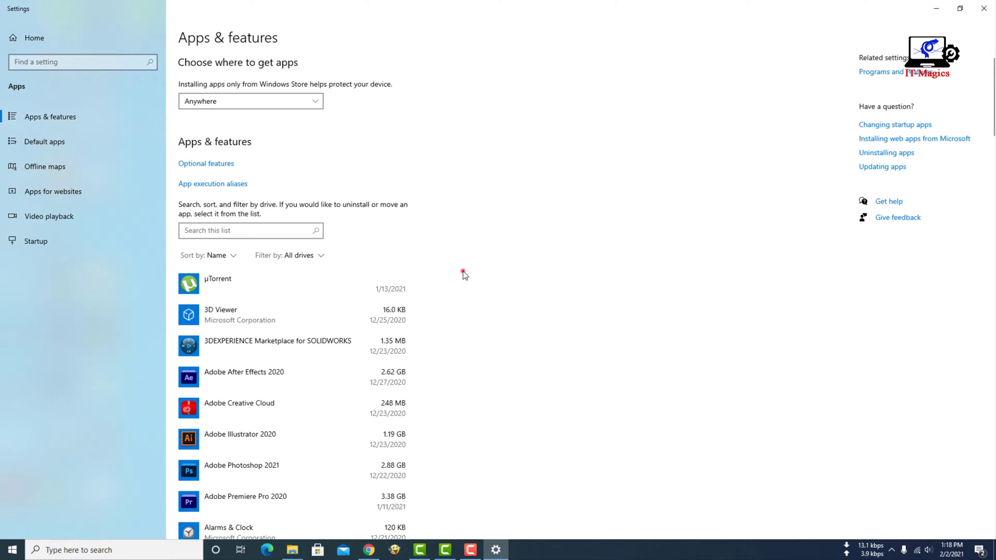
scroll(343, 324, "down", 2)
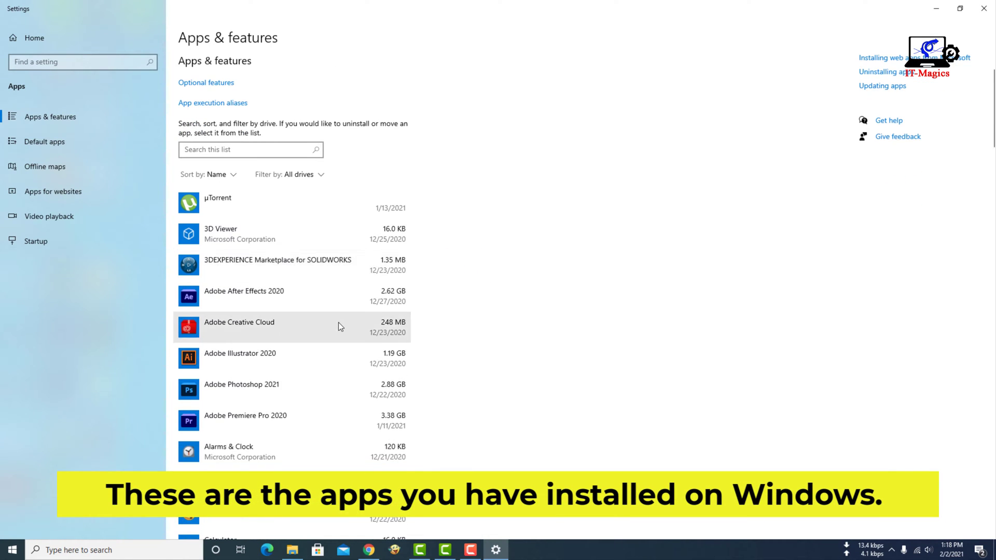
scroll(338, 323, "down", 2)
scroll(338, 323, "down", 2)
scroll(338, 323, "down", 1)
scroll(339, 323, "down", 1)
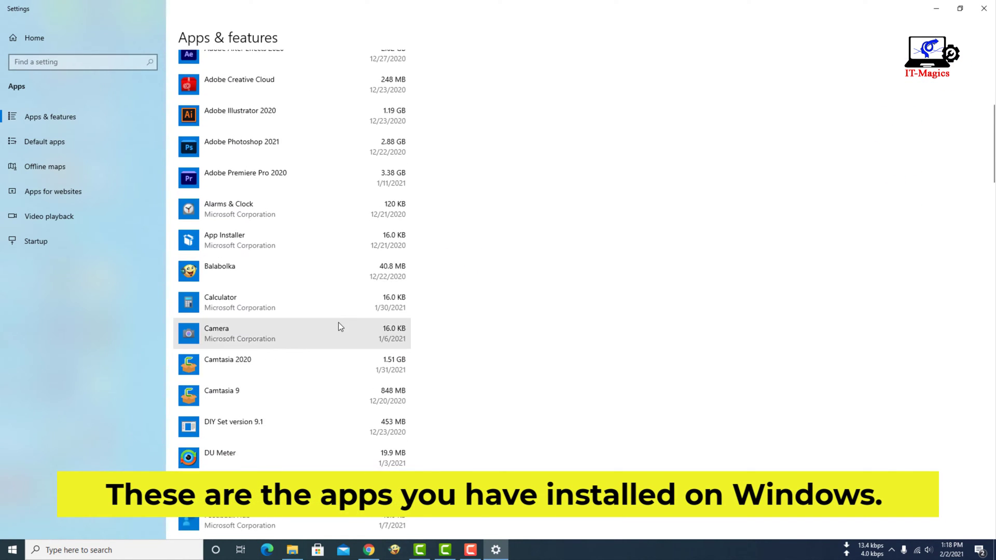
scroll(338, 322, "down", 2)
scroll(338, 322, "down", 1)
scroll(339, 323, "down", 1)
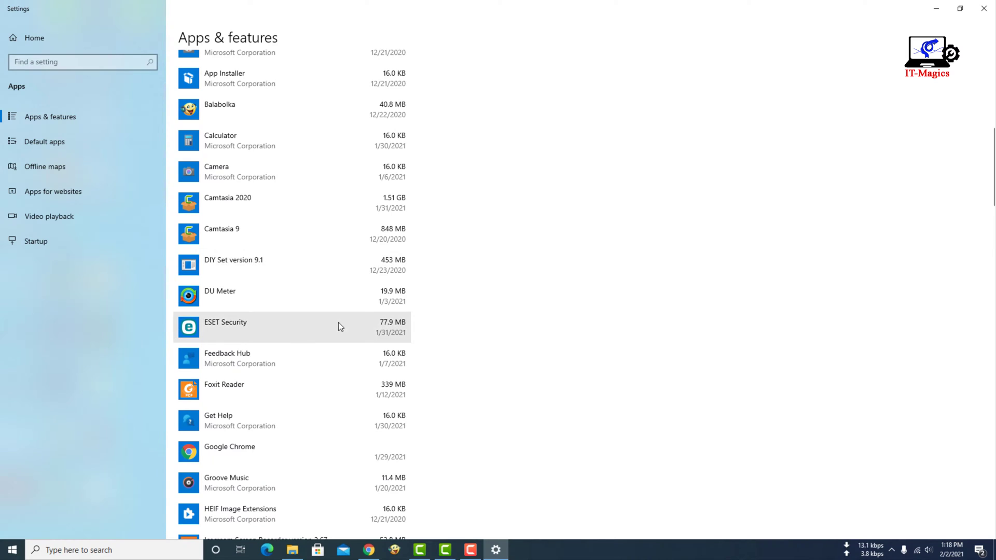
Select ESET Security in the installed apps list and launch its setup wizard with Modify.
left_click(221, 334)
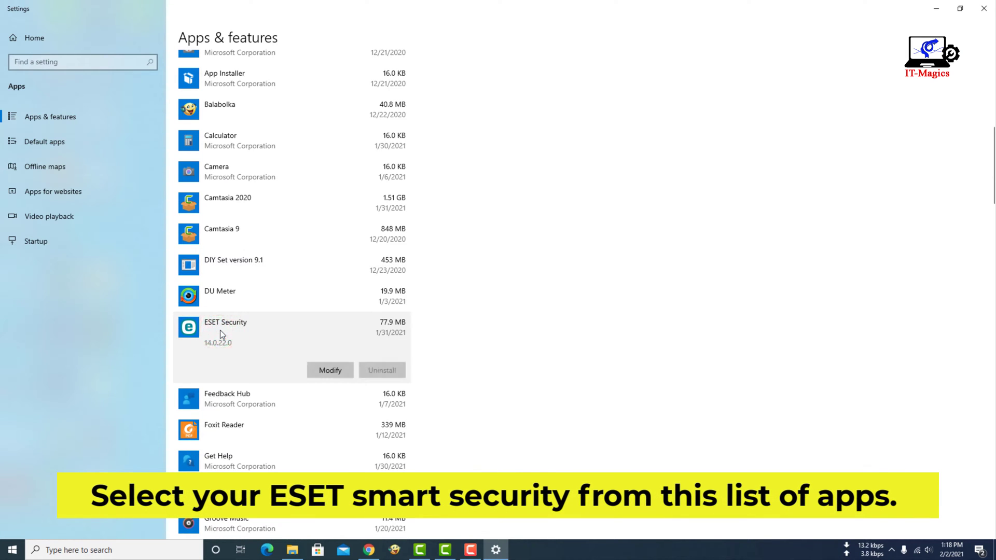
left_click(339, 374)
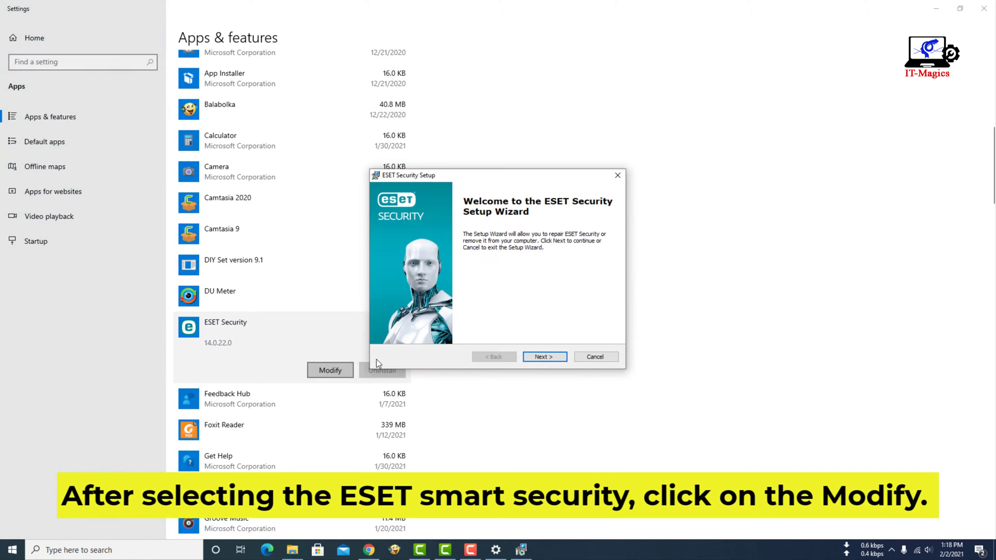
Get past the welcome page, choose Remove, and run the ESET Security removal to completion.
left_click(552, 357)
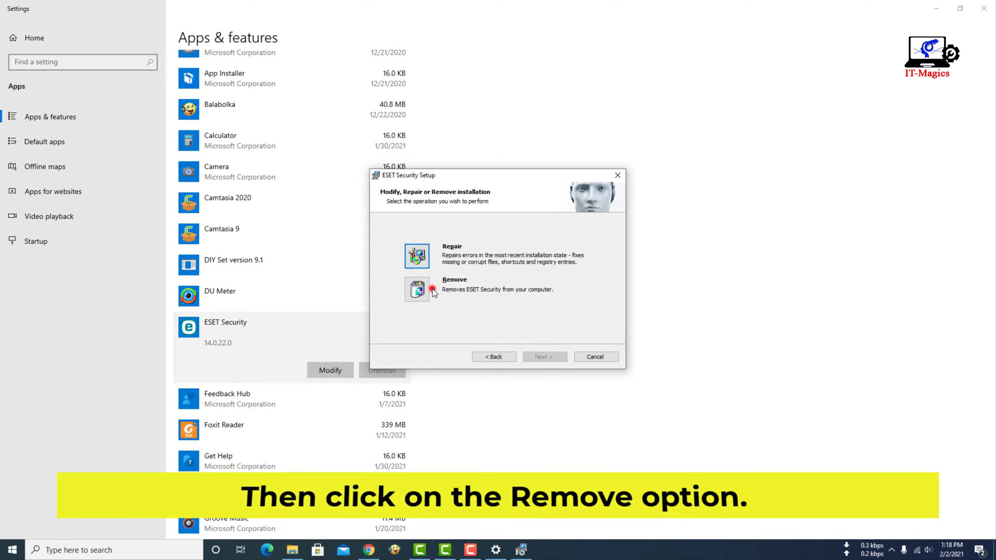
left_click(414, 292)
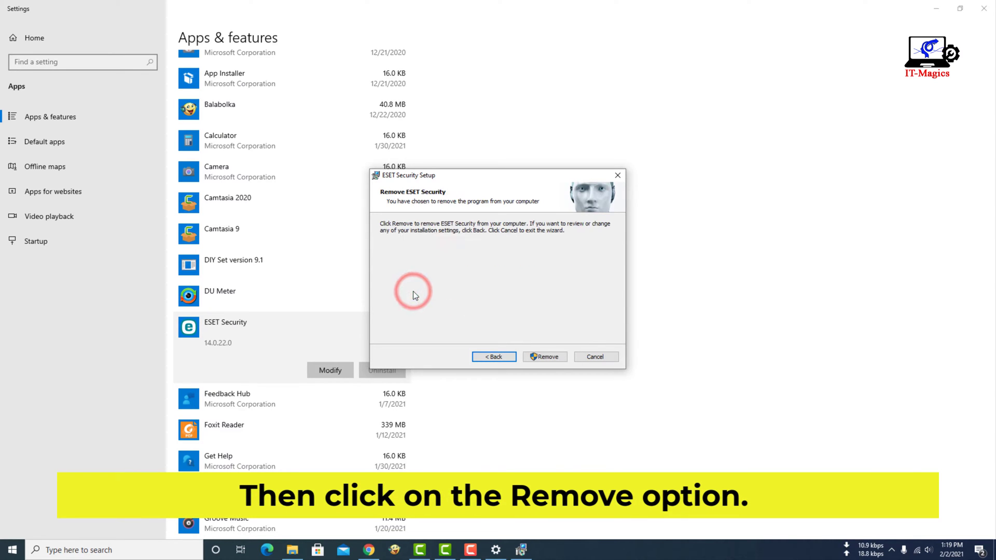
left_click(548, 358)
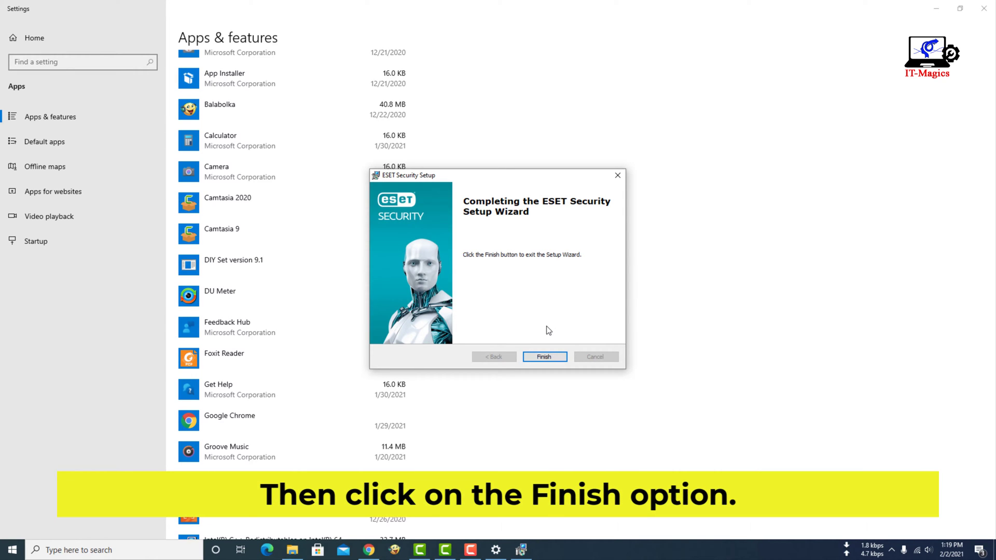
Finish the ESET Security Setup wizard and accept the restart prompt with Yes.
left_click(545, 357)
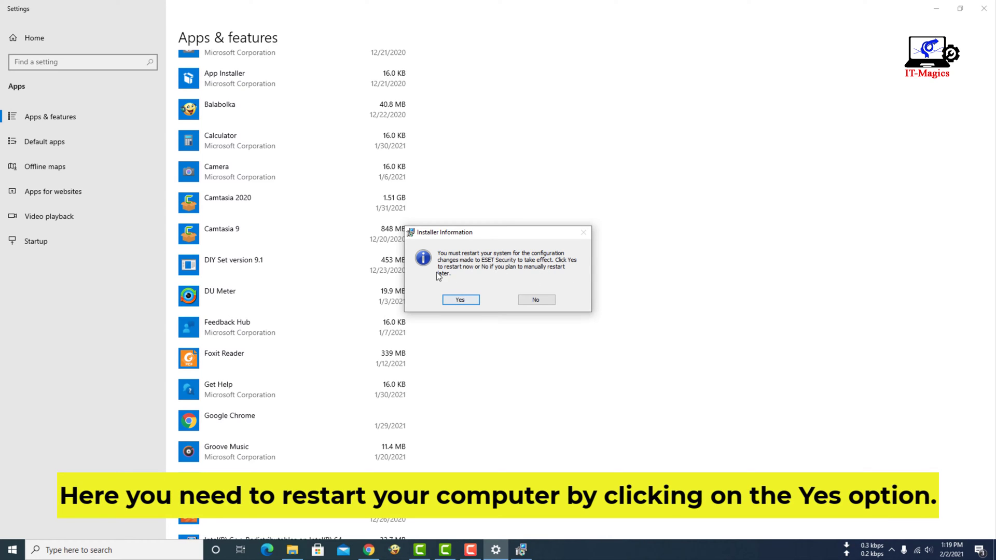
left_click(486, 302)
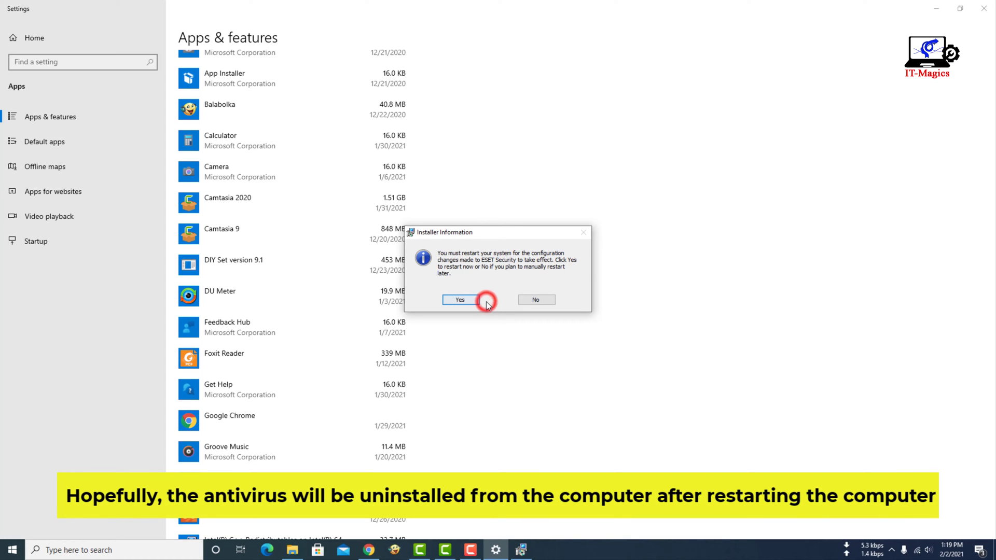